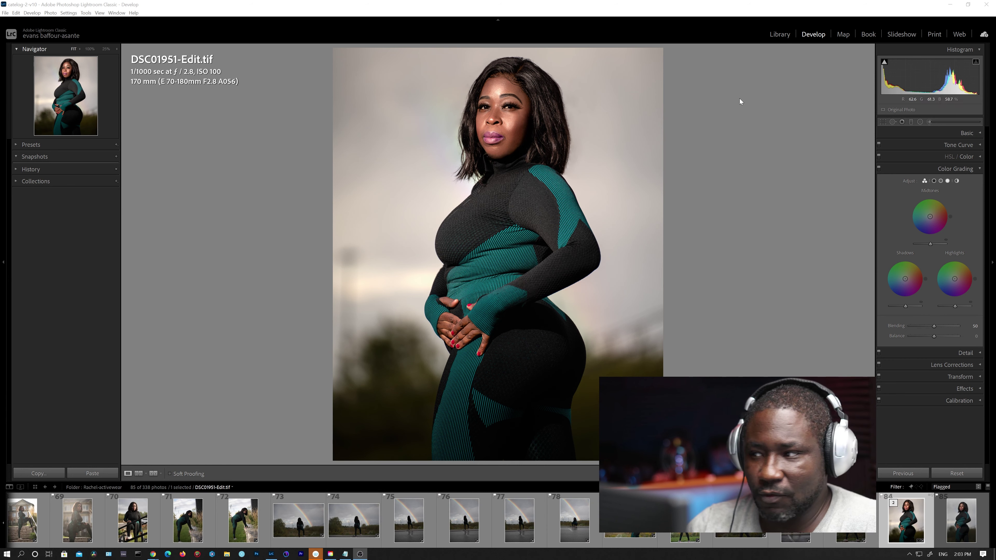
Step: Collapse the Color Grading settings, zoom the portrait out to 25% and return it to the fitted view
{"action": "left_click", "coordinate": [816, 36]}
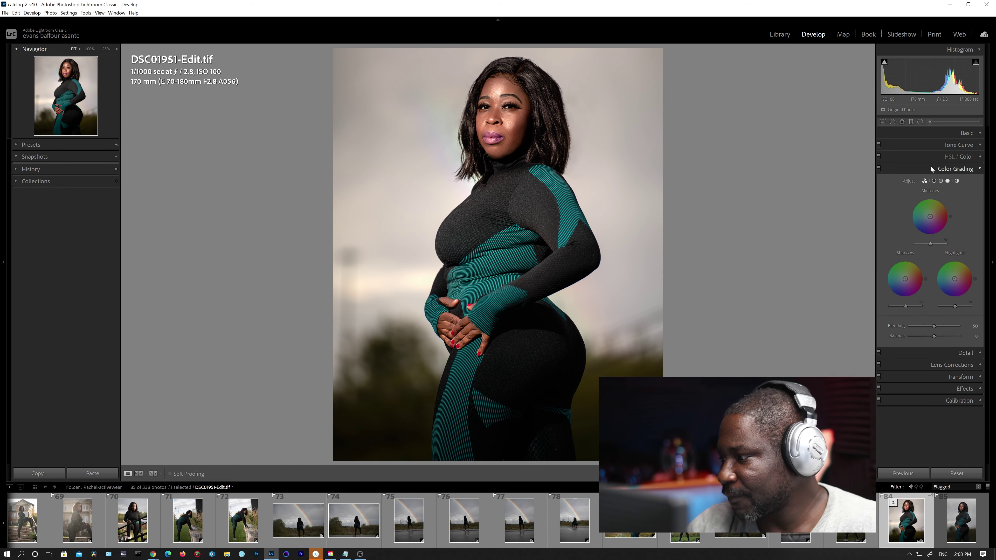
{"action": "left_click", "coordinate": [952, 169]}
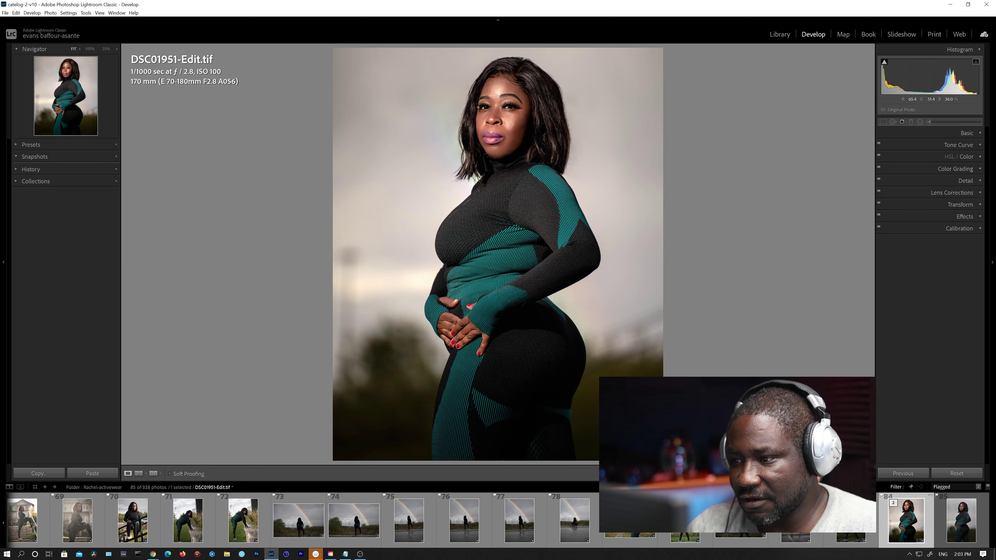
{"action": "scroll", "coordinate": [495, 118], "scroll_direction": "down", "scroll_amount": 3}
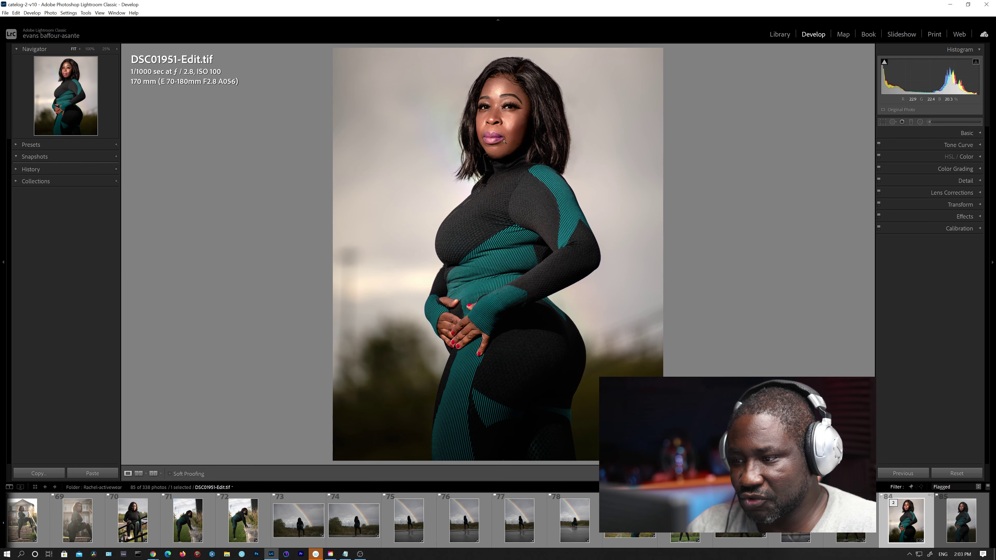
{"action": "scroll", "coordinate": [502, 136], "scroll_direction": "up", "scroll_amount": 1}
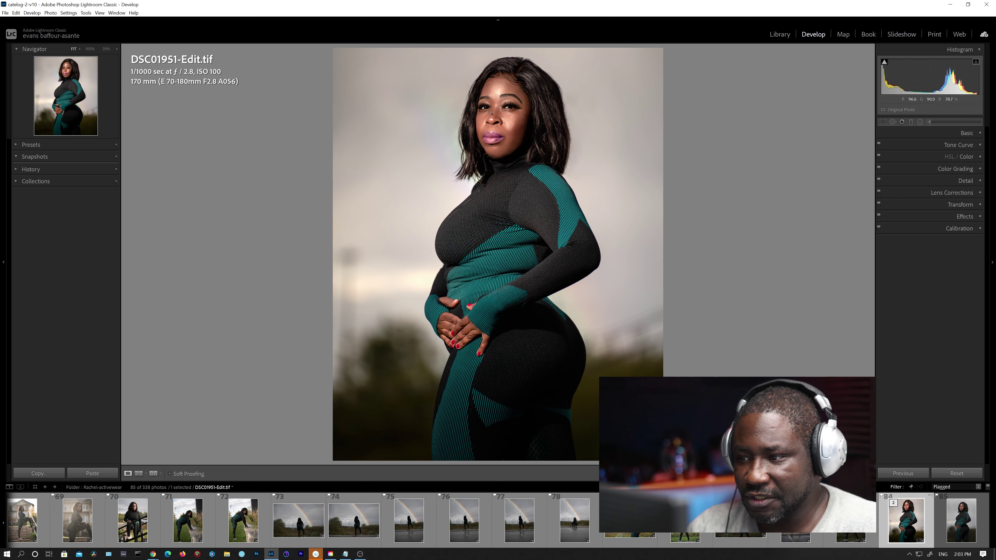
{"action": "scroll", "coordinate": [491, 112], "scroll_direction": "down", "scroll_amount": 1}
{"action": "scroll", "coordinate": [490, 113], "scroll_direction": "up", "scroll_amount": 1}
{"action": "scroll", "coordinate": [490, 113], "scroll_direction": "down", "scroll_amount": 1}
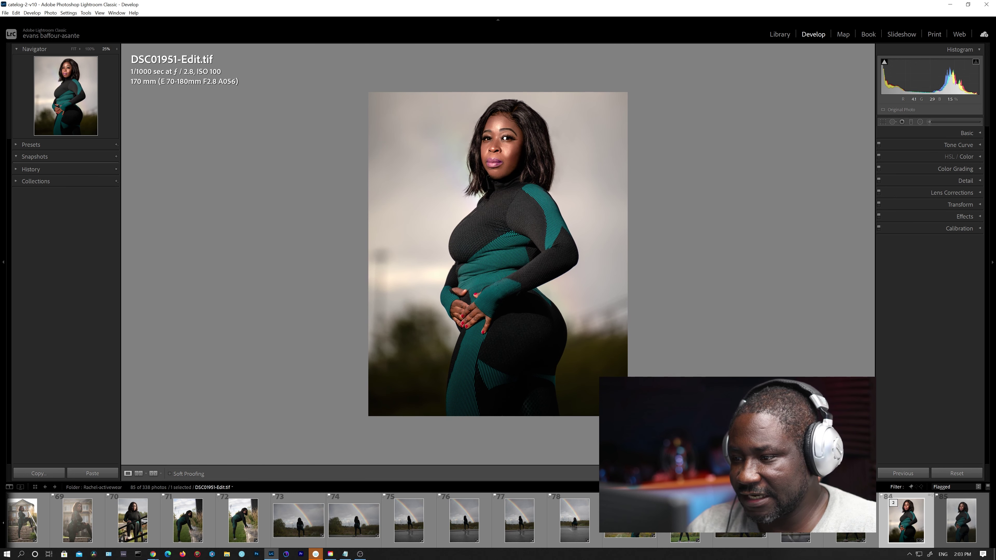
{"action": "scroll", "coordinate": [506, 138], "scroll_direction": "up", "scroll_amount": 1}
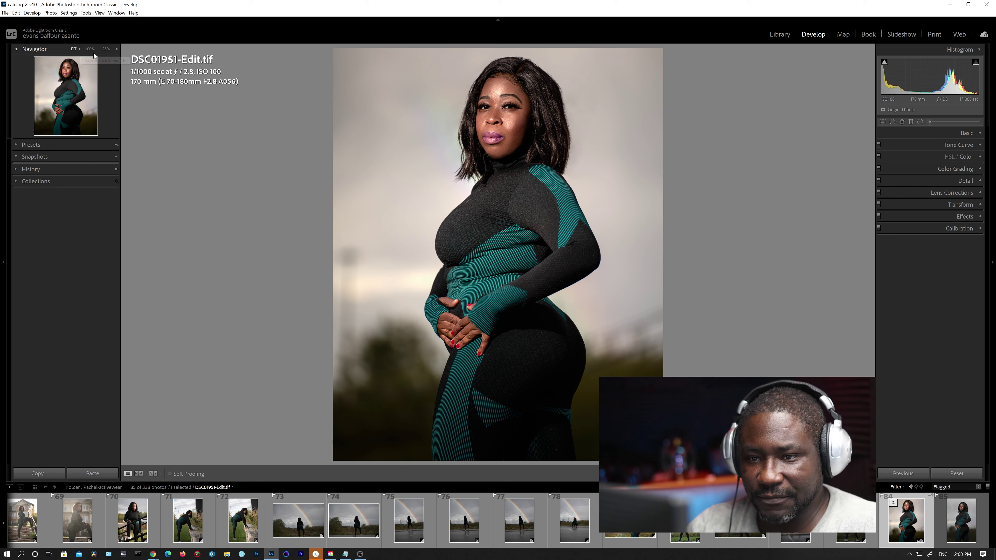
Step: Compare the portrait at Fill and 100% zoom, and look it over from face to torso at Fill
{"action": "left_click", "coordinate": [75, 50]}
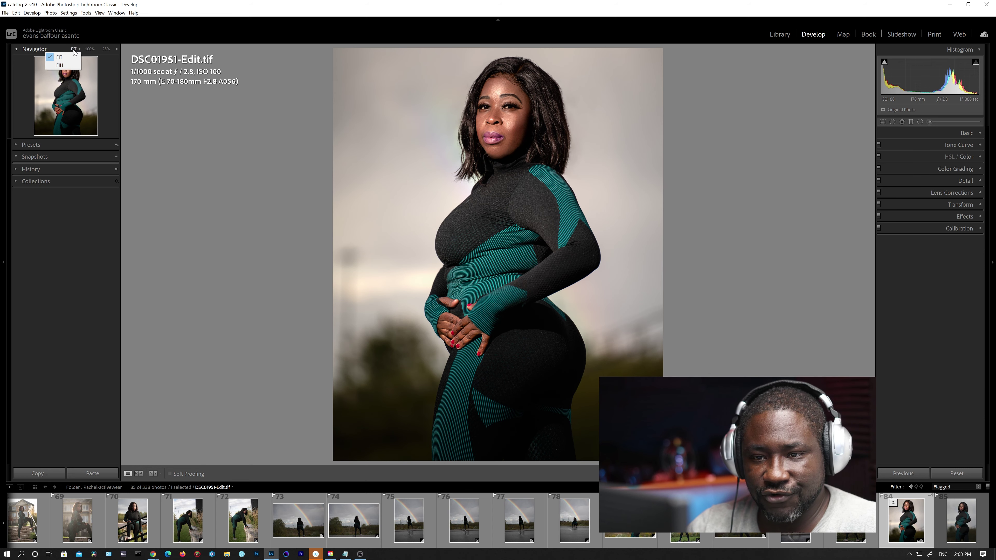
{"action": "left_click", "coordinate": [59, 65]}
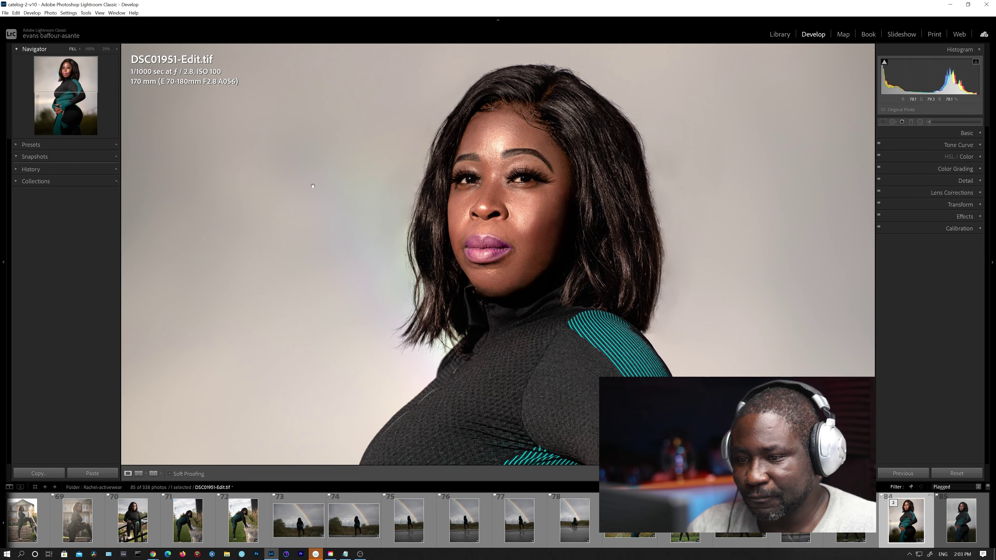
{"action": "left_click", "coordinate": [89, 50]}
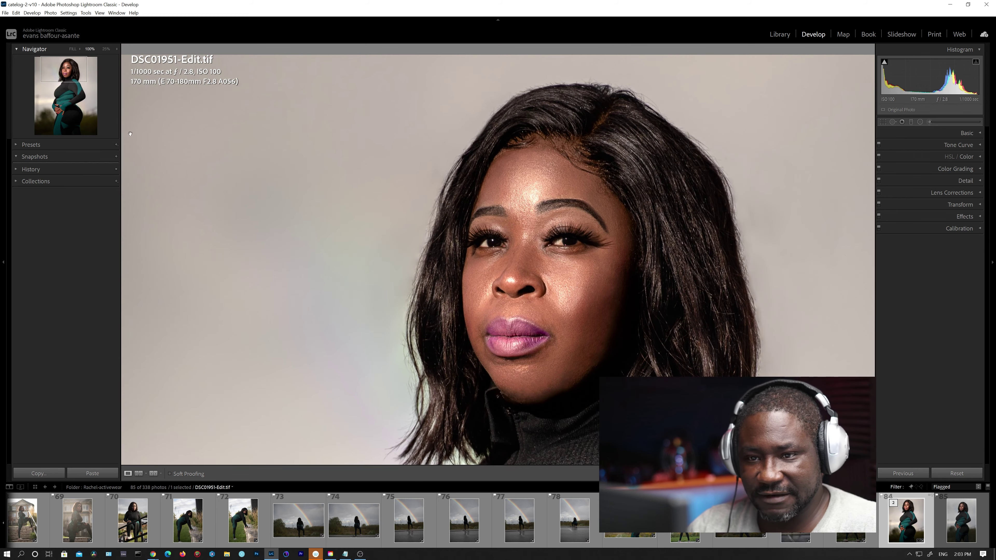
{"action": "left_click", "coordinate": [537, 205]}
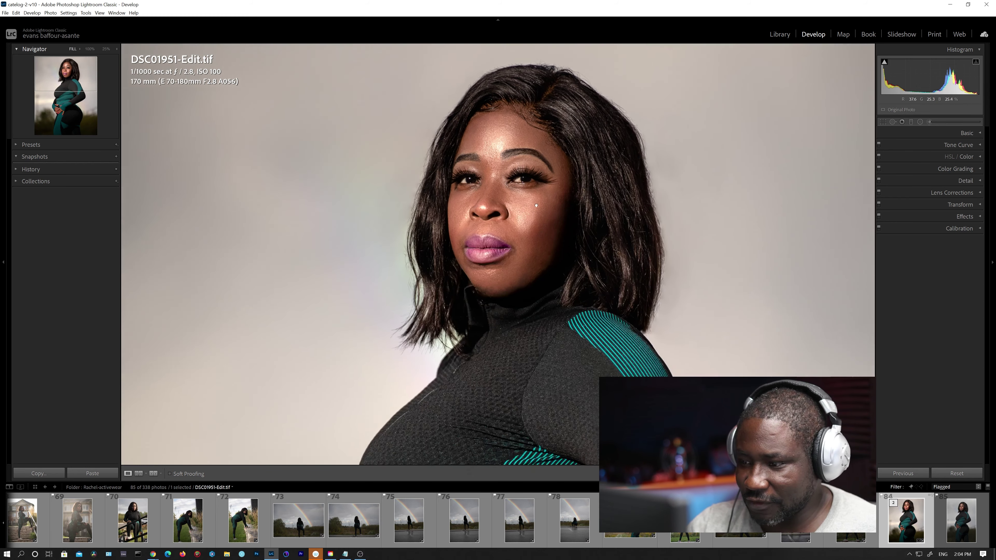
{"action": "scroll", "coordinate": [536, 205], "scroll_direction": "down", "scroll_amount": 5}
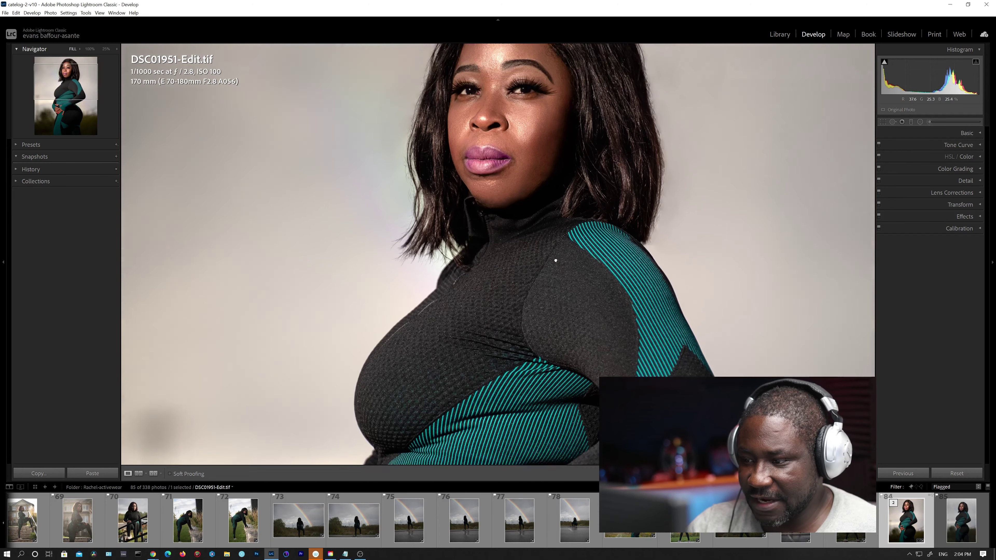
{"action": "scroll", "coordinate": [556, 261], "scroll_direction": "up", "scroll_amount": 2}
{"action": "scroll", "coordinate": [588, 282], "scroll_direction": "down", "scroll_amount": 6}
{"action": "scroll", "coordinate": [659, 317], "scroll_direction": "up", "scroll_amount": 6}
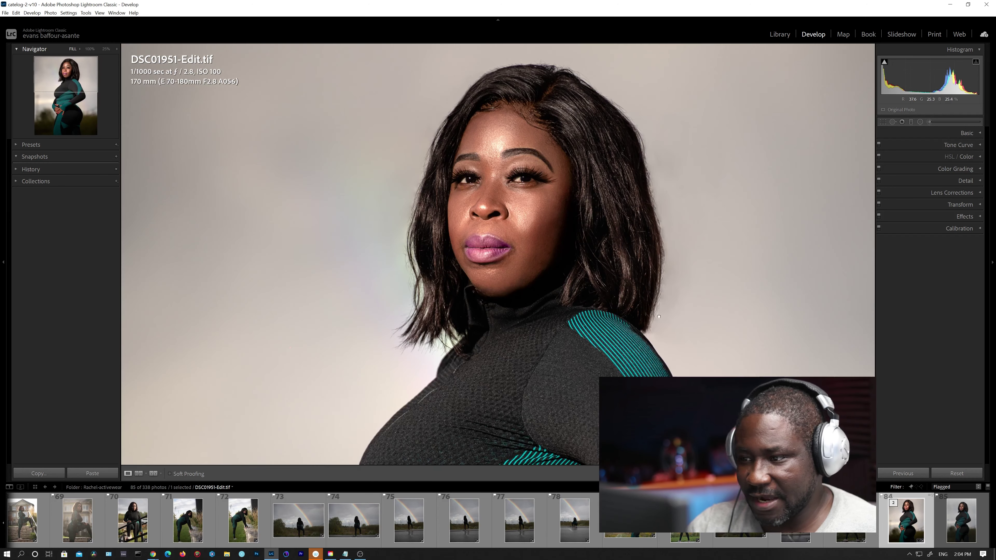
Step: View the portrait at 25% zoom and change the custom zoom level to 50%
{"action": "left_click", "coordinate": [659, 316]}
{"action": "mouse_move", "coordinate": [72, 78]}
{"action": "left_mouse_down"}
{"action": "mouse_move", "coordinate": [65, 62]}
{"action": "mouse_move", "coordinate": [74, 94]}
{"action": "mouse_move", "coordinate": [64, 70]}
{"action": "left_mouse_up"}
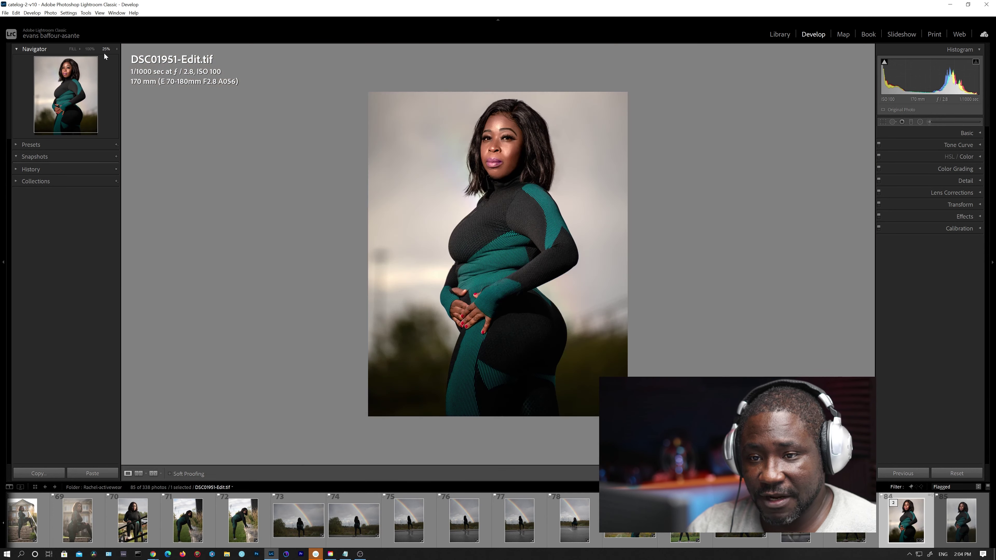
{"action": "left_click", "coordinate": [107, 50]}
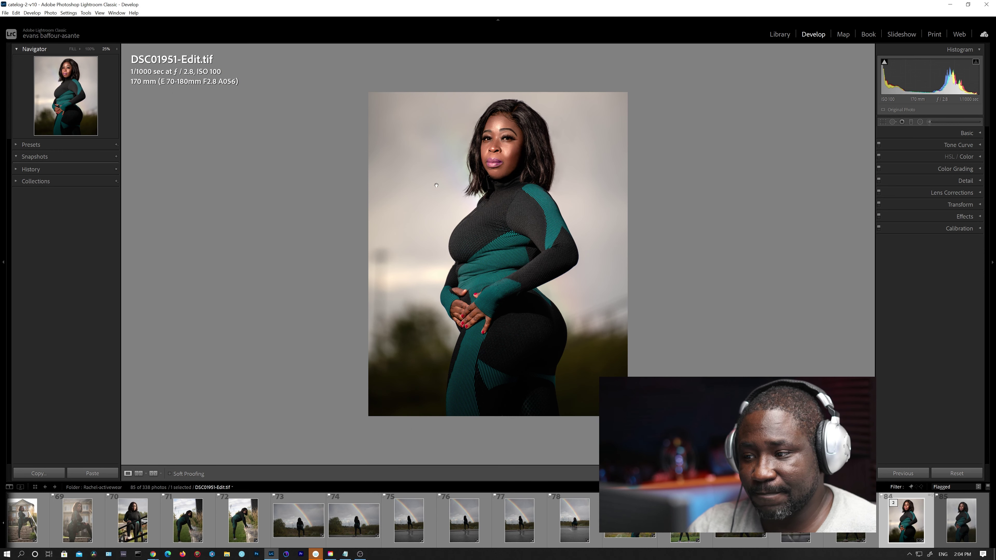
{"action": "left_click", "coordinate": [117, 50]}
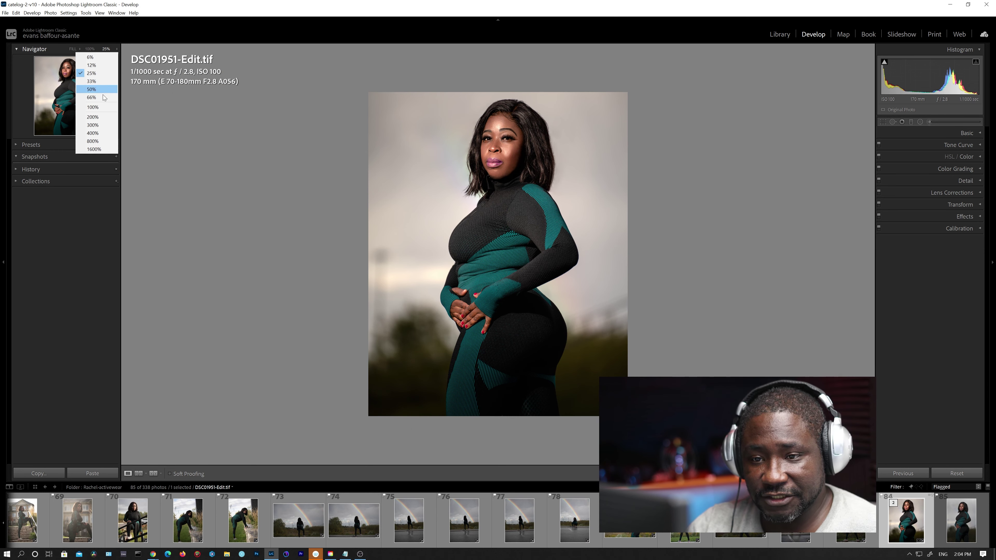
{"action": "left_click", "coordinate": [92, 89]}
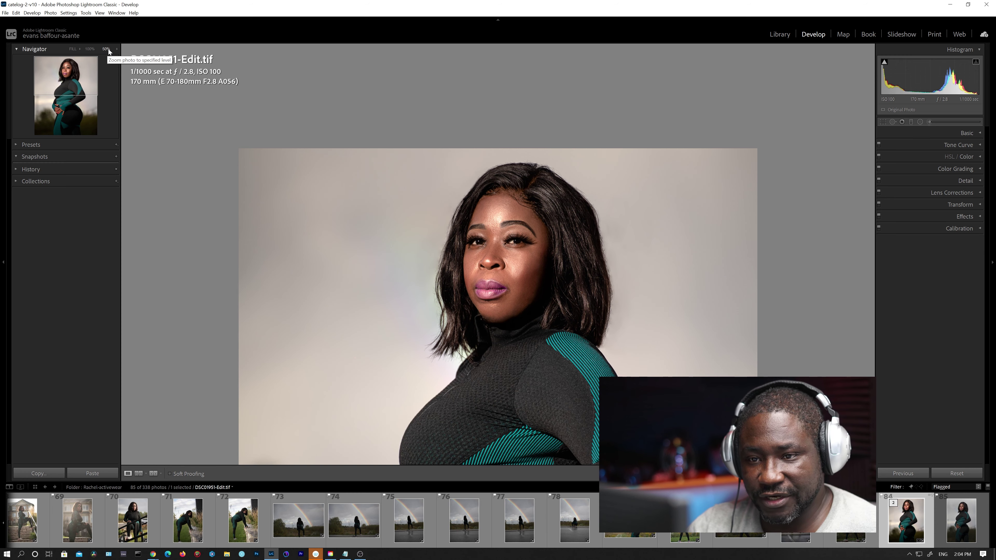
Step: View the portrait at 100% and Fill zoom, and set the view back to Fit
{"action": "left_click", "coordinate": [90, 49]}
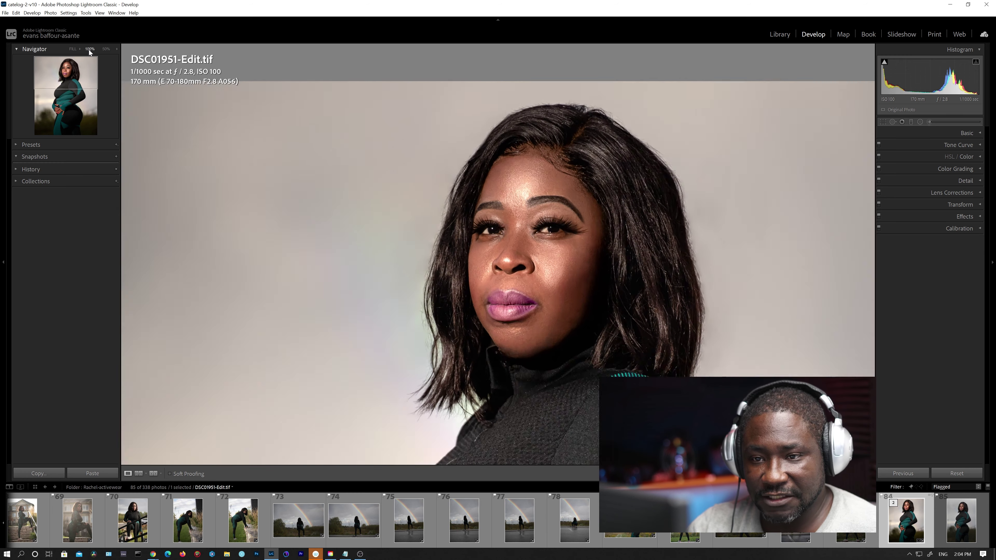
{"action": "left_click", "coordinate": [73, 49]}
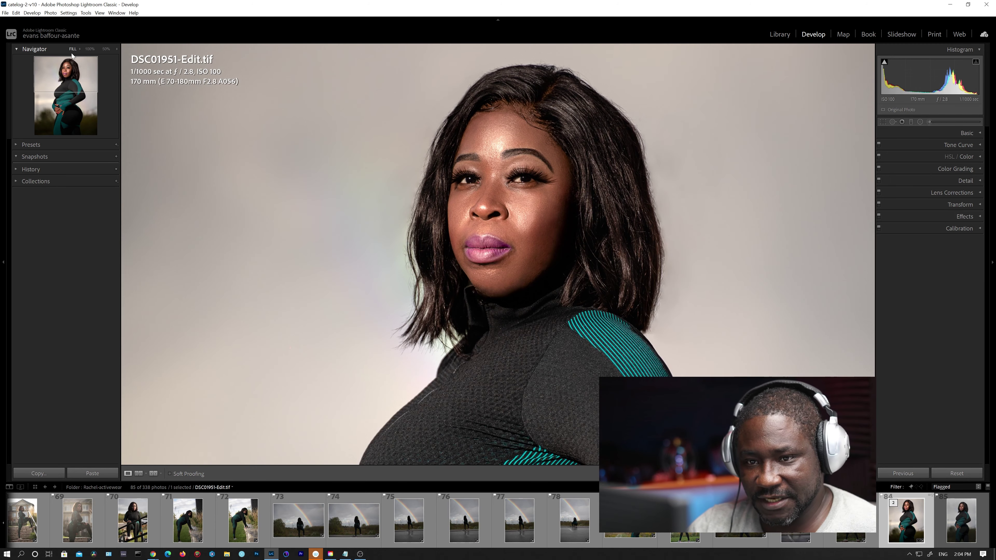
{"action": "left_click", "coordinate": [77, 49]}
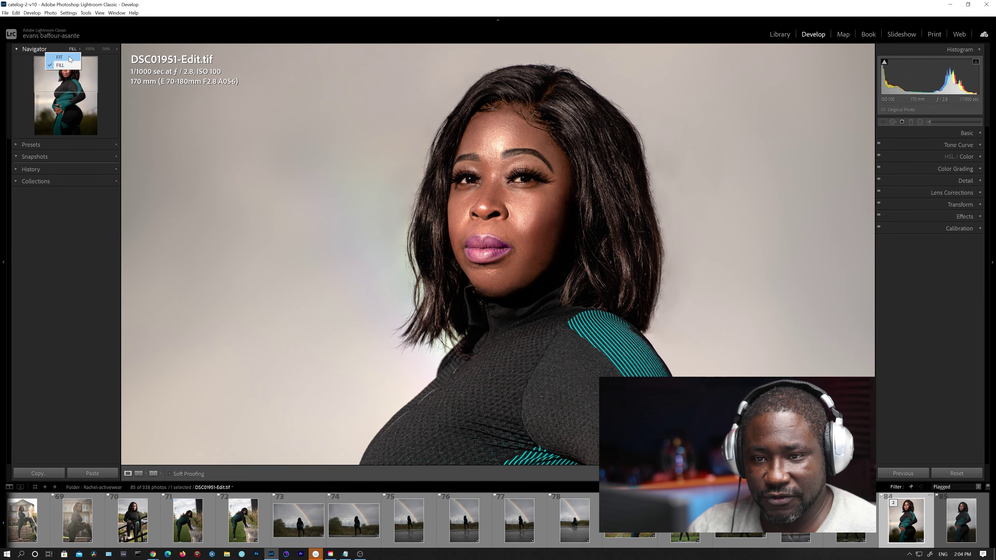
{"action": "left_click", "coordinate": [59, 57]}
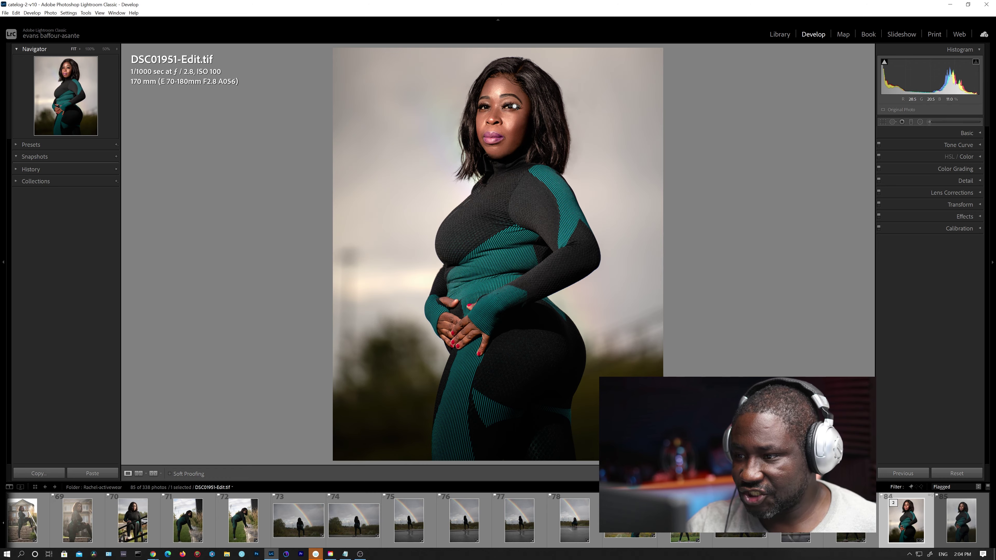
Step: Scrub-zoom the portrait out and in to about 283% around the nose and lips, and return to the fitted view
{"action": "left_click_drag", "start_coordinate": [495, 106], "coordinate": [534, 122]}
{"action": "left_click_drag", "start_coordinate": [524, 258], "coordinate": [519, 289]}
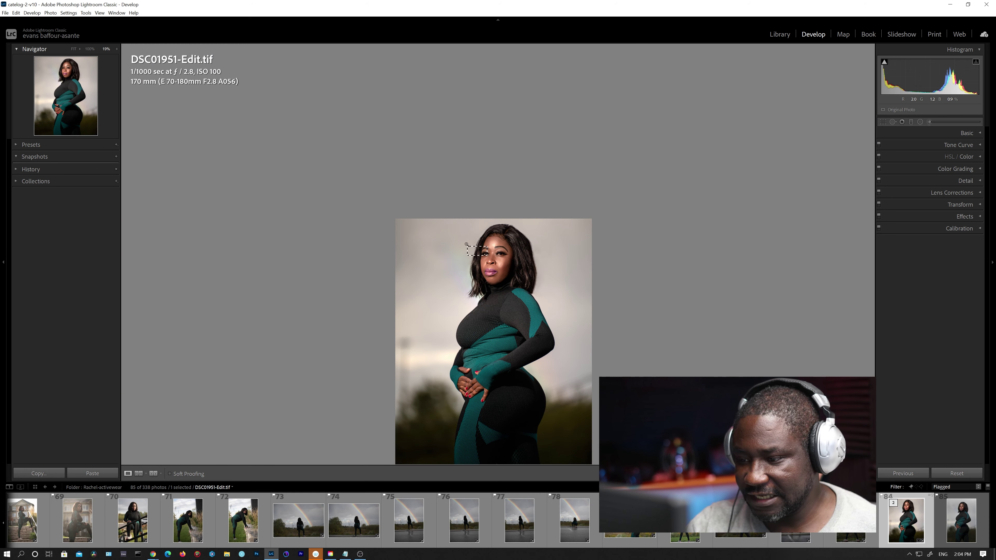
{"action": "left_click_drag", "start_coordinate": [487, 256], "coordinate": [514, 284]}
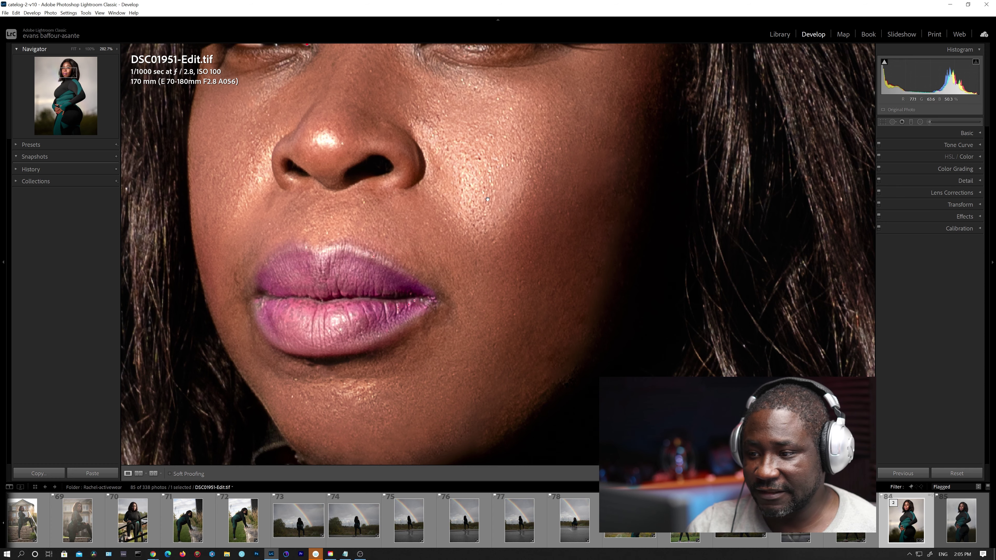
{"action": "left_click", "coordinate": [521, 165]}
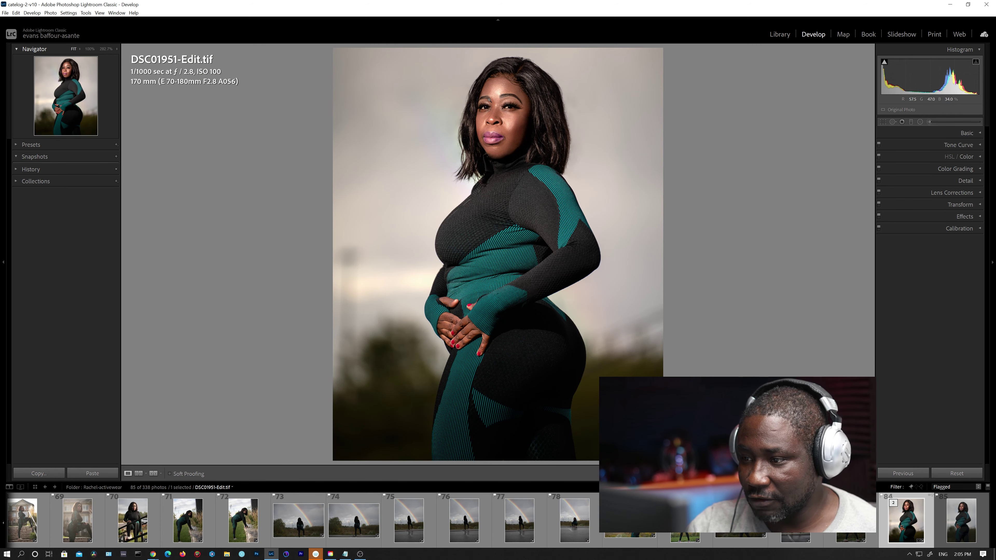
Step: Box-zoom into the eyes, the upper body and the face in turn, returning to the fitted view after each
{"action": "left_click_drag", "start_coordinate": [478, 93], "coordinate": [535, 126]}
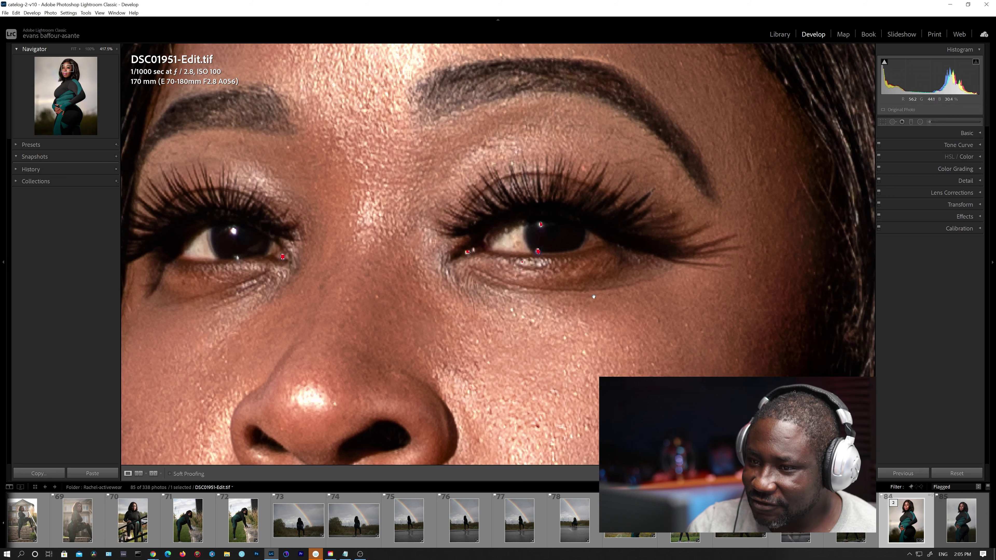
{"action": "left_click", "coordinate": [542, 197]}
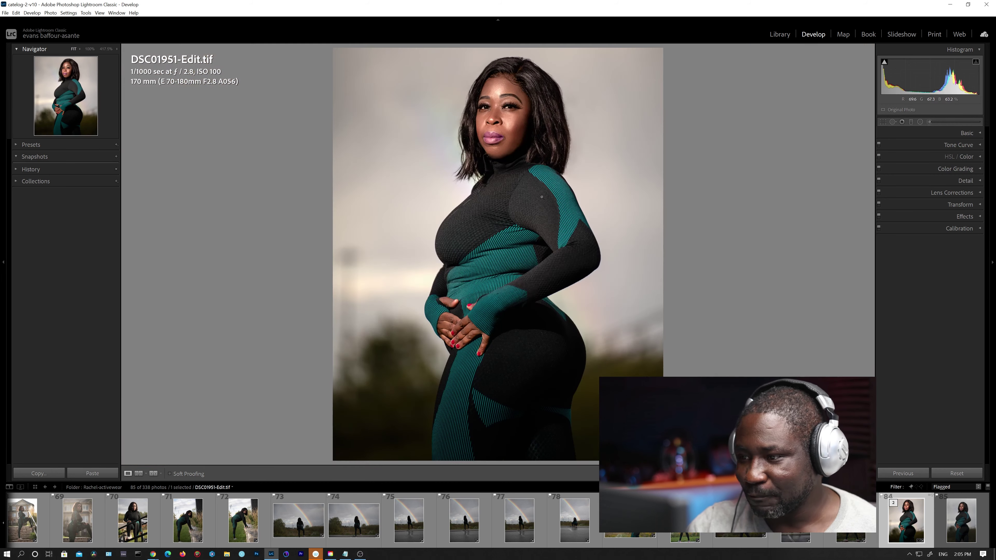
{"action": "left_click_drag", "start_coordinate": [469, 88], "coordinate": [623, 343]}
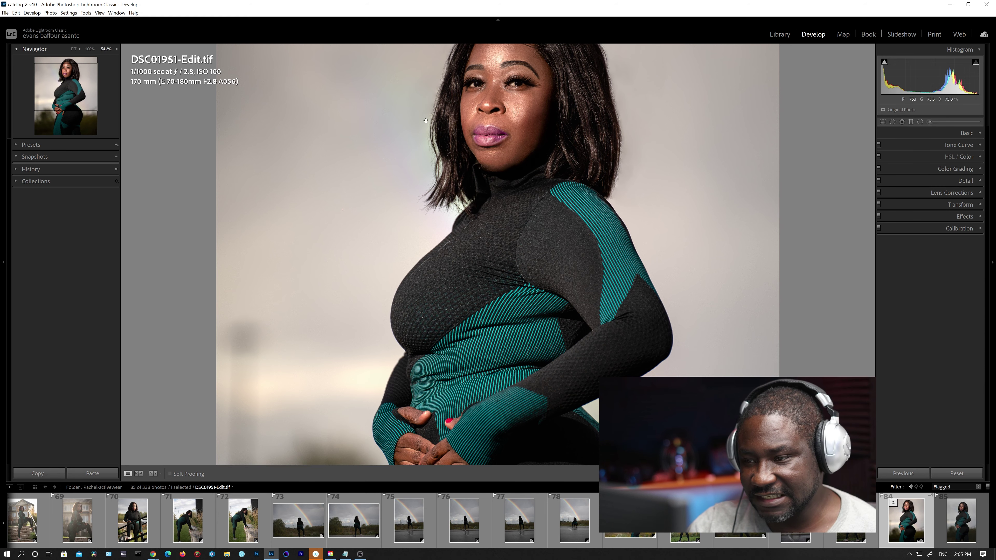
{"action": "left_click", "coordinate": [500, 115]}
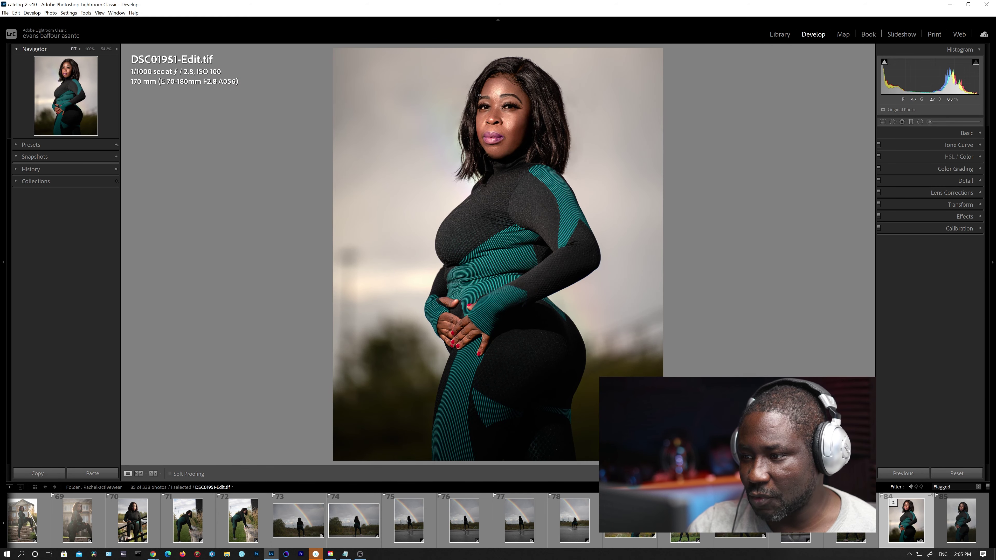
{"action": "left_click_drag", "start_coordinate": [470, 91], "coordinate": [579, 181]}
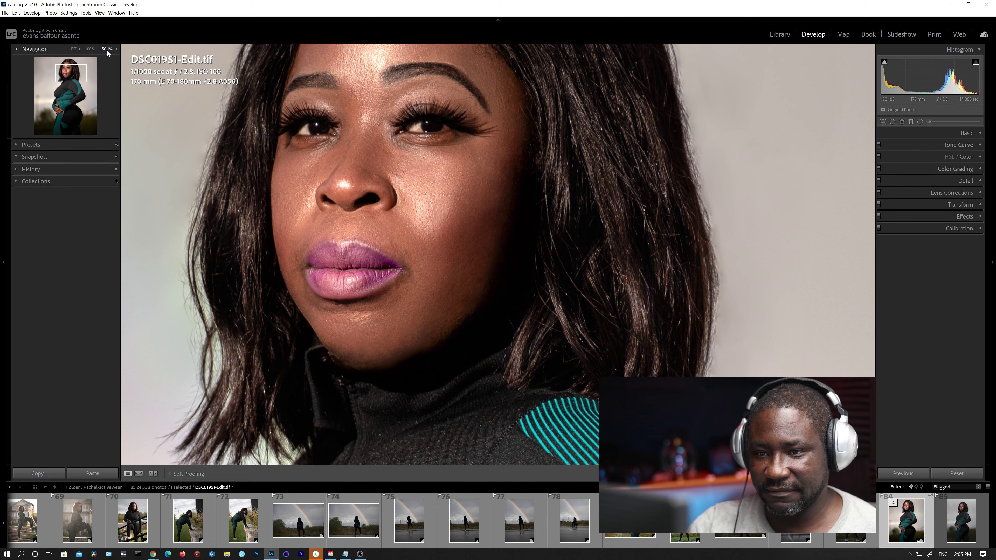
{"action": "left_click", "coordinate": [558, 146]}
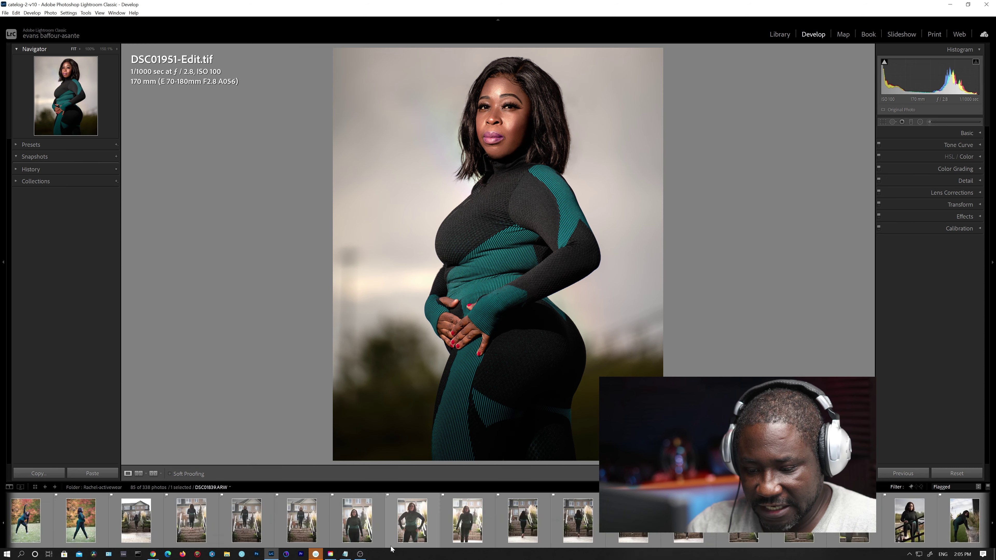
Step: Browse back to the start of the filmstrip and open the photo DSC01622.ARW
{"action": "scroll", "coordinate": [202, 526], "scroll_direction": "up", "scroll_amount": 9}
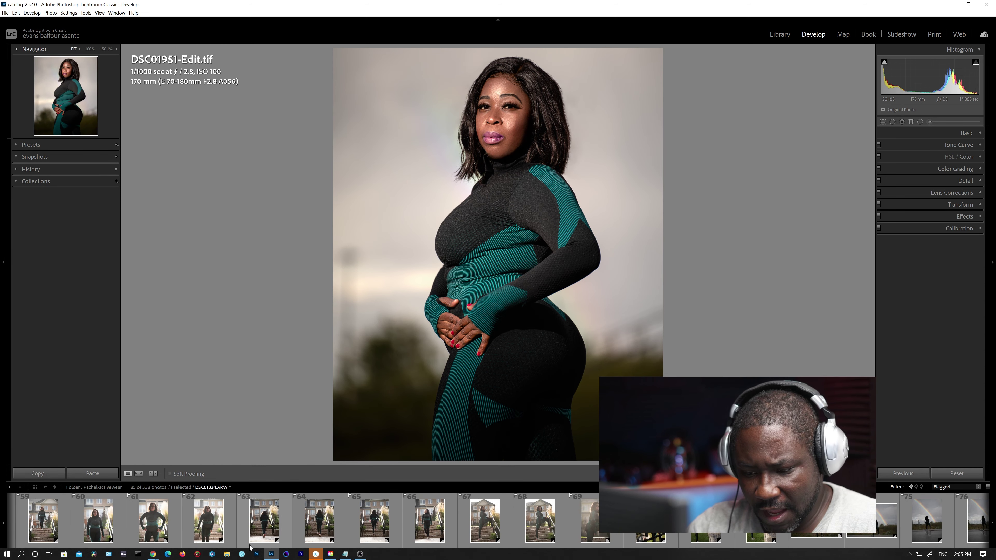
{"action": "scroll", "coordinate": [666, 541], "scroll_direction": "down", "scroll_amount": 9}
{"action": "scroll", "coordinate": [667, 541], "scroll_direction": "up", "scroll_amount": 20}
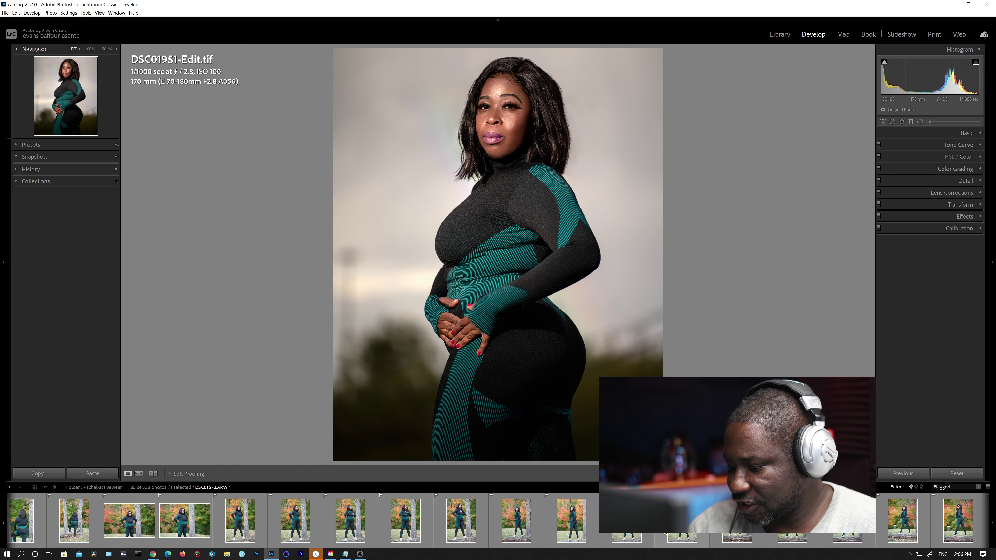
{"action": "left_click", "coordinate": [93, 526]}
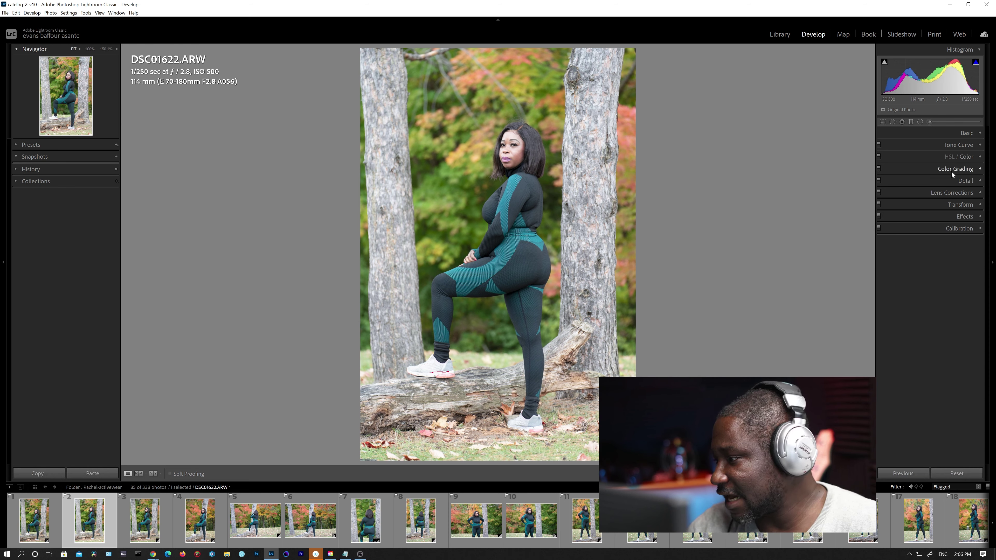
Step: Open the Color Grading controls and view the Shadows, Midtones, Highlights and Global wheels in turn
{"action": "left_click", "coordinate": [933, 171]}
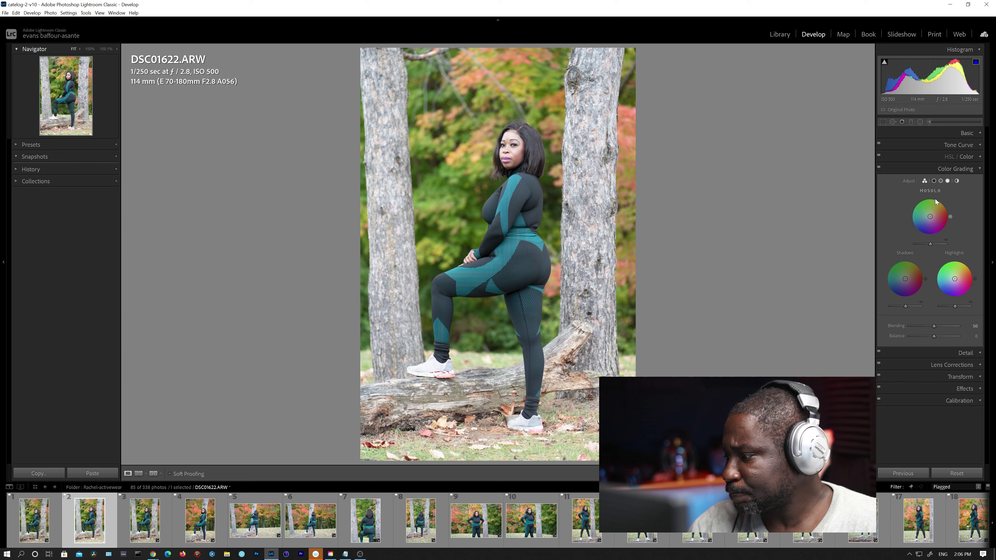
{"action": "left_click", "coordinate": [934, 180]}
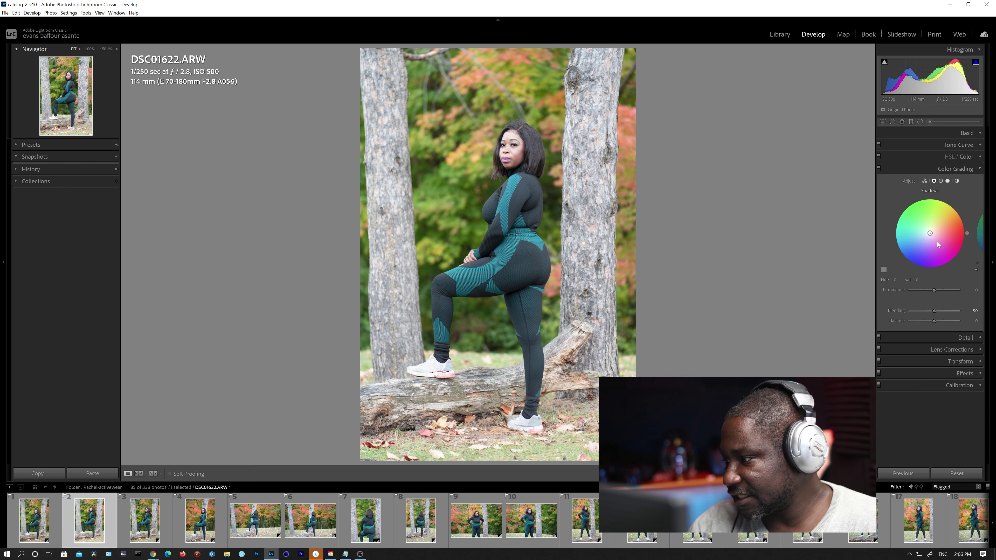
{"action": "left_click", "coordinate": [941, 181]}
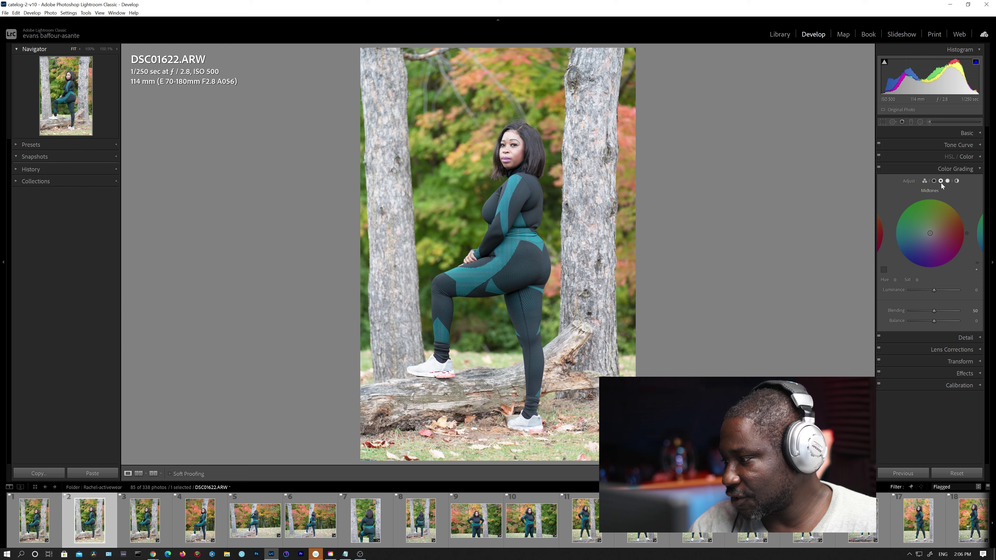
{"action": "left_click", "coordinate": [948, 180]}
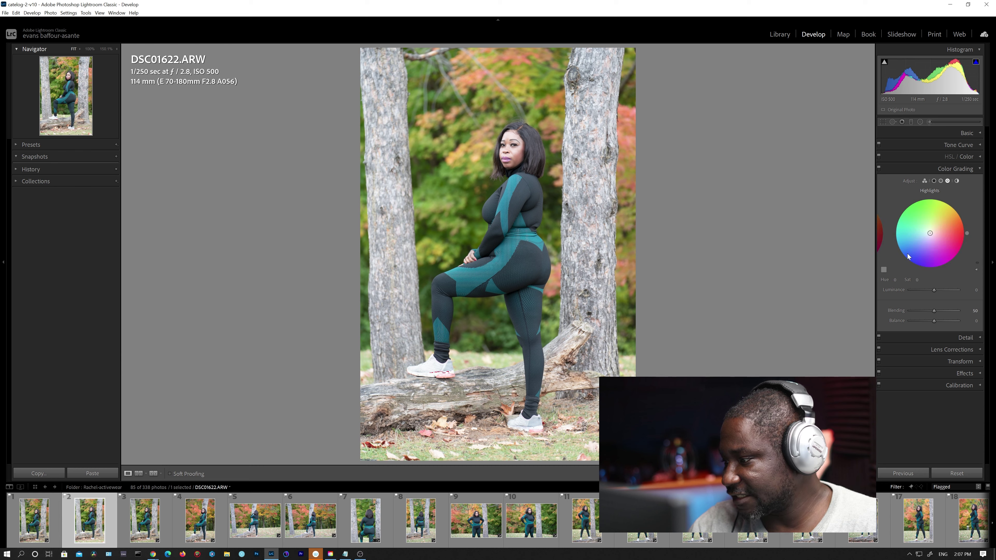
{"action": "left_click", "coordinate": [957, 182]}
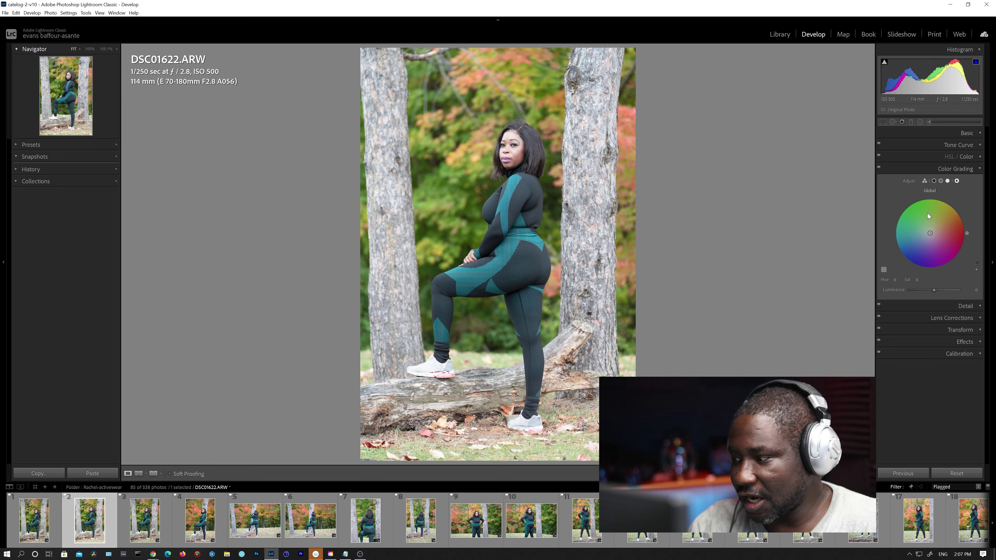
Step: Try a strong blue tint on the Global wheel and reset the photo's adjustments
{"action": "mouse_move", "coordinate": [930, 236]}
{"action": "left_mouse_down"}
{"action": "mouse_move", "coordinate": [931, 216]}
{"action": "mouse_move", "coordinate": [924, 237]}
{"action": "mouse_move", "coordinate": [947, 247]}
{"action": "mouse_move", "coordinate": [914, 221]}
{"action": "mouse_move", "coordinate": [929, 217]}
{"action": "mouse_move", "coordinate": [932, 247]}
{"action": "mouse_move", "coordinate": [922, 245]}
{"action": "mouse_move", "coordinate": [922, 221]}
{"action": "mouse_move", "coordinate": [946, 247]}
{"action": "mouse_move", "coordinate": [934, 220]}
{"action": "mouse_move", "coordinate": [914, 233]}
{"action": "mouse_move", "coordinate": [917, 250]}
{"action": "left_mouse_up"}
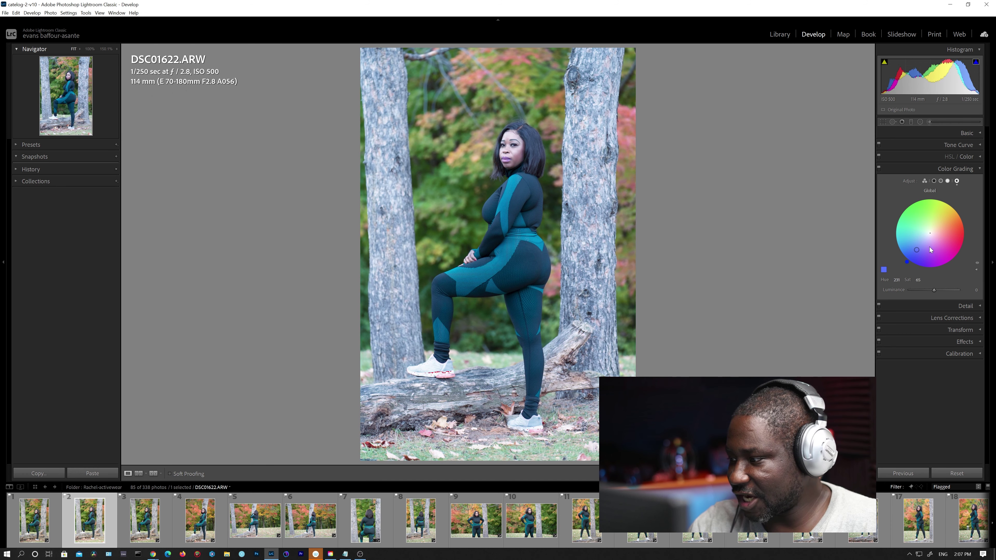
{"action": "left_click", "coordinate": [960, 473]}
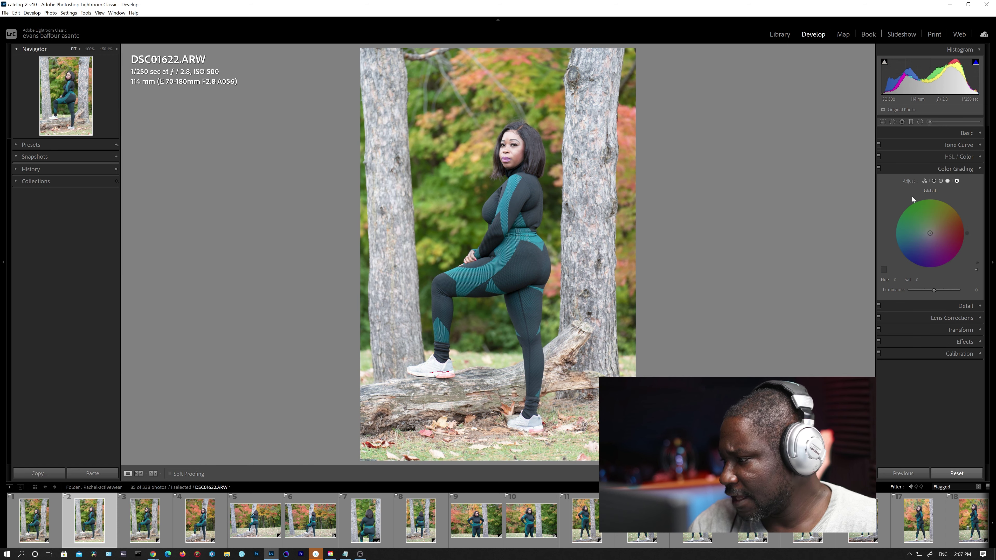
Step: Lower the shadows' luminance to about -10 and tint the shadows blue at about hue 217
{"action": "left_click", "coordinate": [933, 182]}
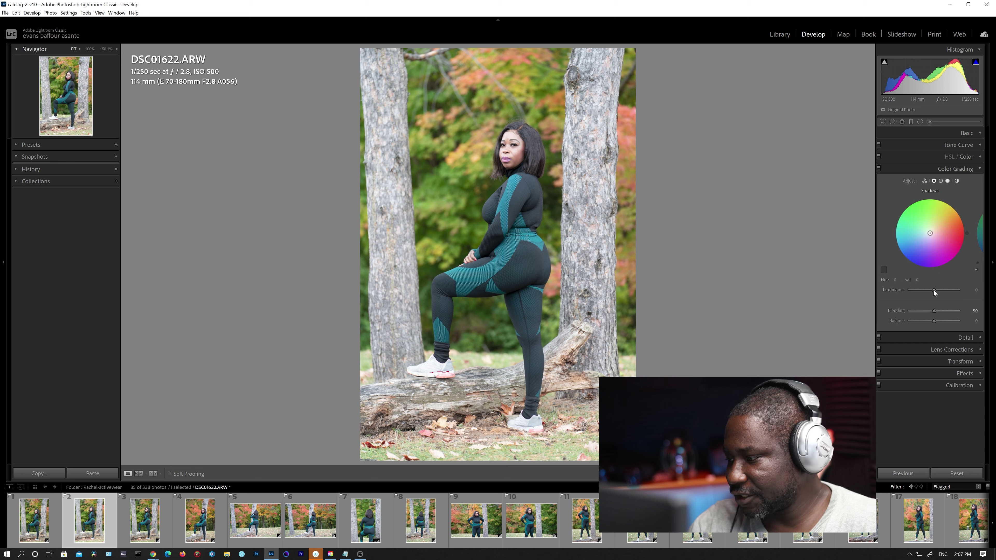
{"action": "left_click_drag", "start_coordinate": [935, 289], "coordinate": [931, 295]}
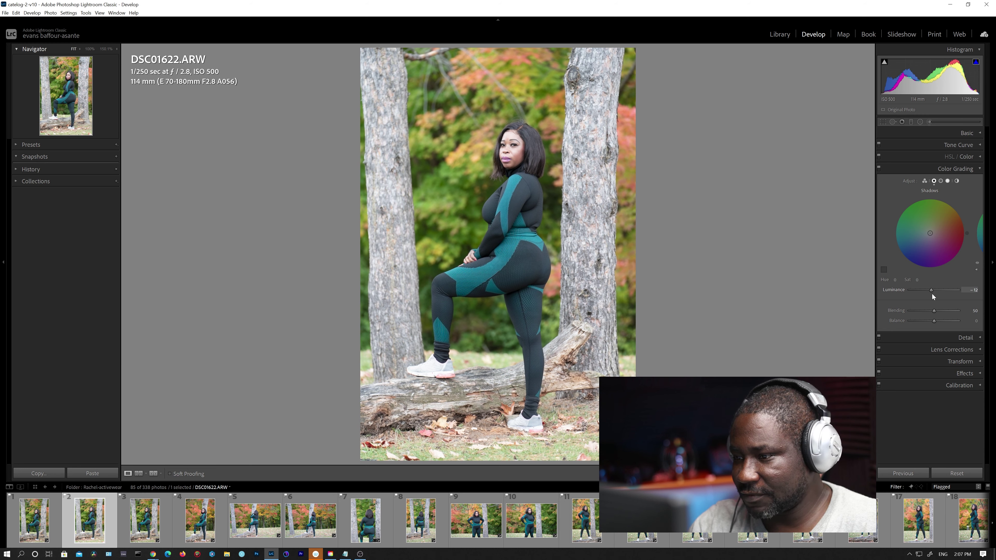
{"action": "left_click_drag", "start_coordinate": [930, 233], "coordinate": [920, 240]}
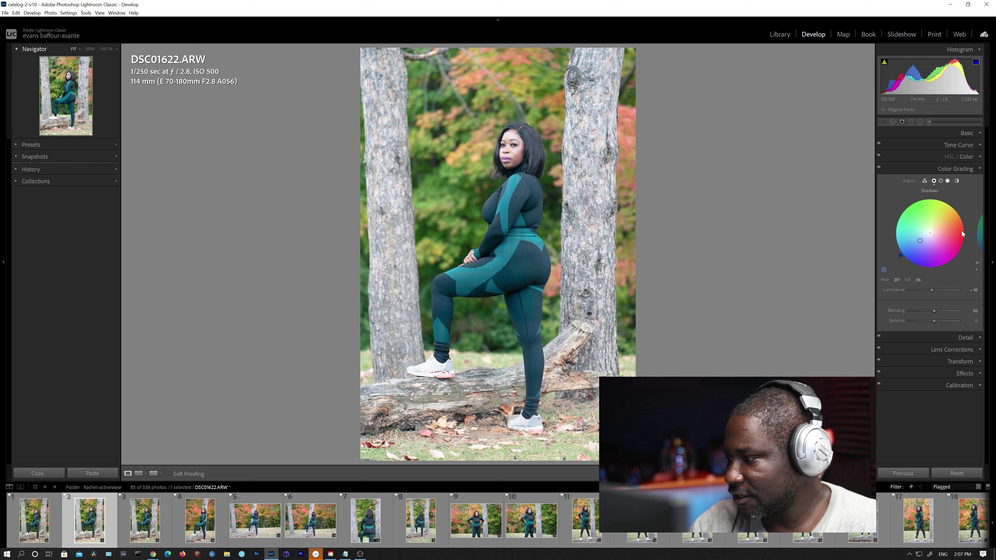
Step: Warm the midtones with hue 33, saturation 25 and luminance +7, and the highlights with hue 33 and saturation 17
{"action": "left_click", "coordinate": [940, 180]}
{"action": "left_click_drag", "start_coordinate": [930, 233], "coordinate": [938, 228]}
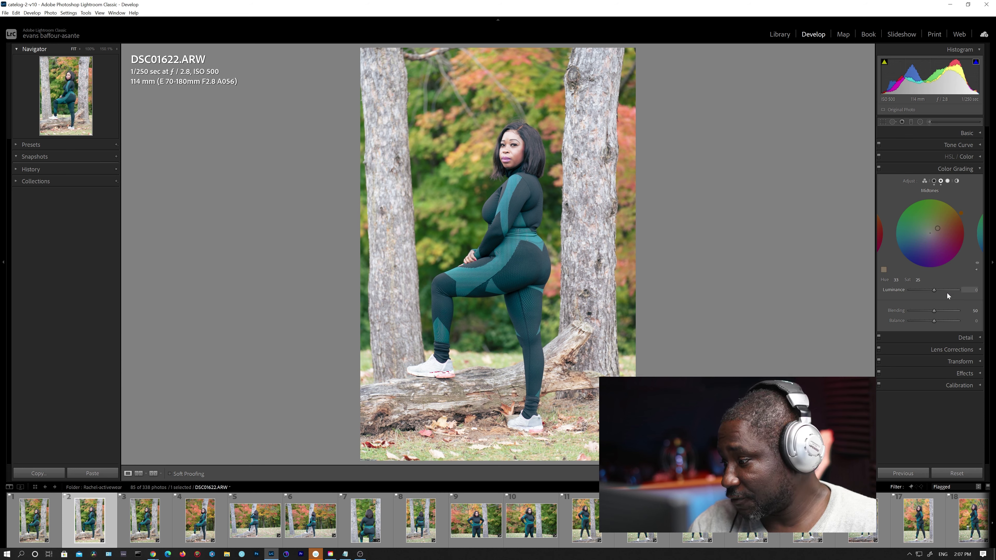
{"action": "left_click_drag", "start_coordinate": [936, 291], "coordinate": [937, 291]}
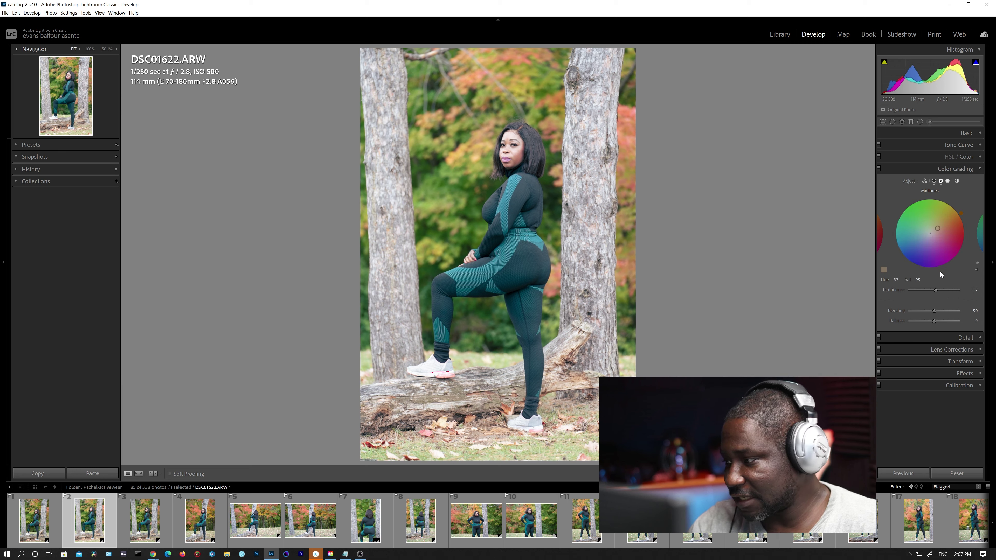
{"action": "left_click", "coordinate": [985, 244]}
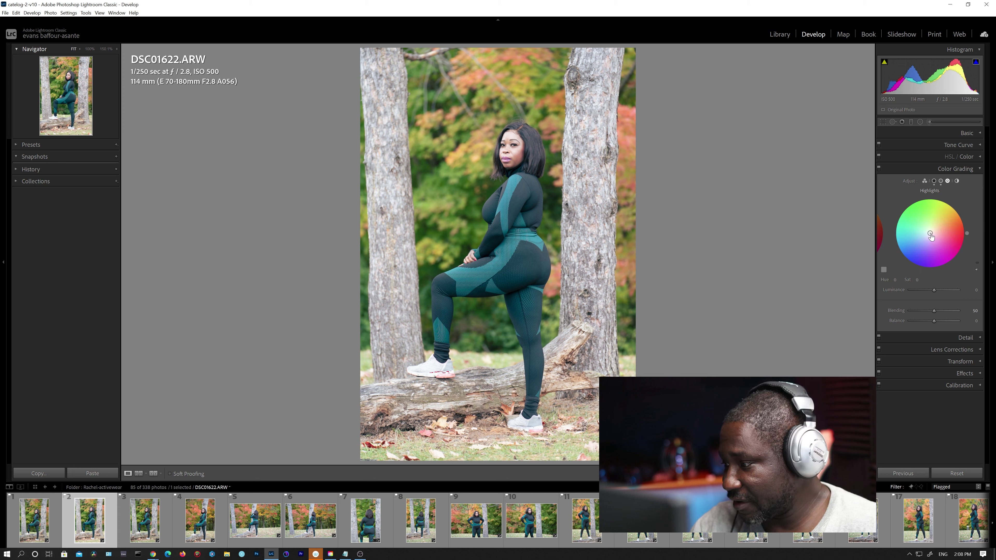
{"action": "left_click_drag", "start_coordinate": [930, 233], "coordinate": [935, 231]}
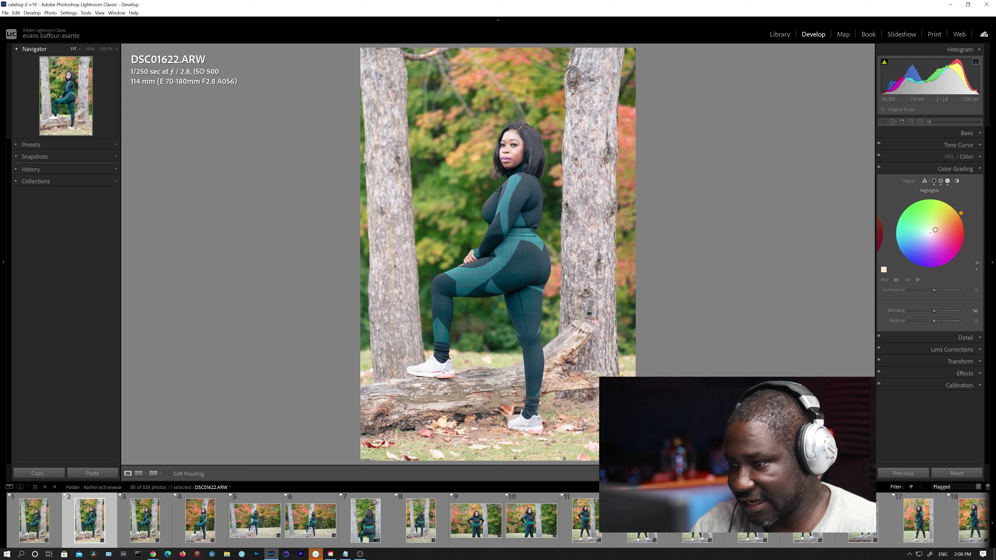
Step: Compare the photo with and without the color grading by switching its effect off and on repeatedly
{"action": "left_click", "coordinate": [879, 169]}
{"action": "left_click", "coordinate": [879, 169]}
{"action": "left_click", "coordinate": [878, 169]}
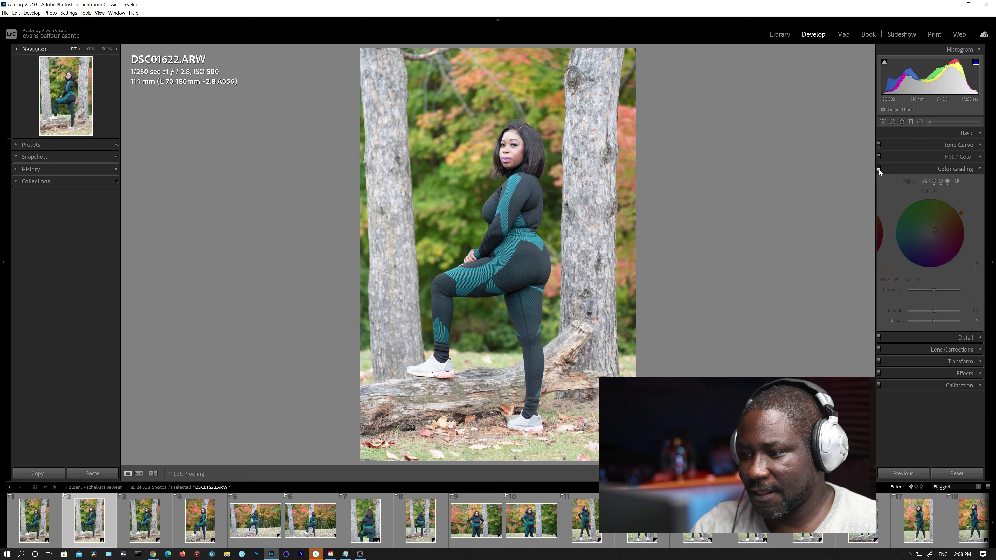
{"action": "left_click", "coordinate": [879, 169]}
{"action": "left_click", "coordinate": [879, 169]}
{"action": "left_click", "coordinate": [879, 169]}
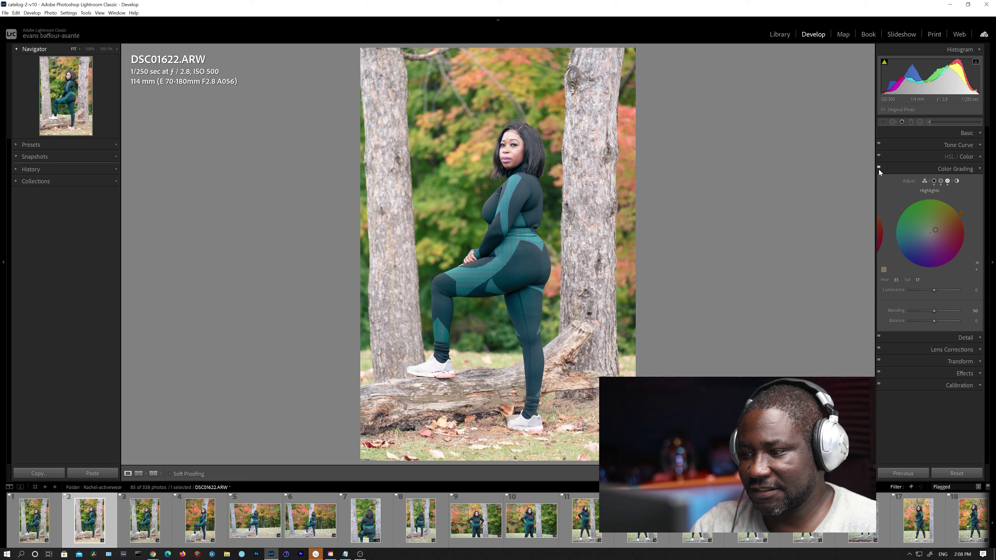
{"action": "left_click", "coordinate": [879, 169]}
{"action": "left_click", "coordinate": [878, 169]}
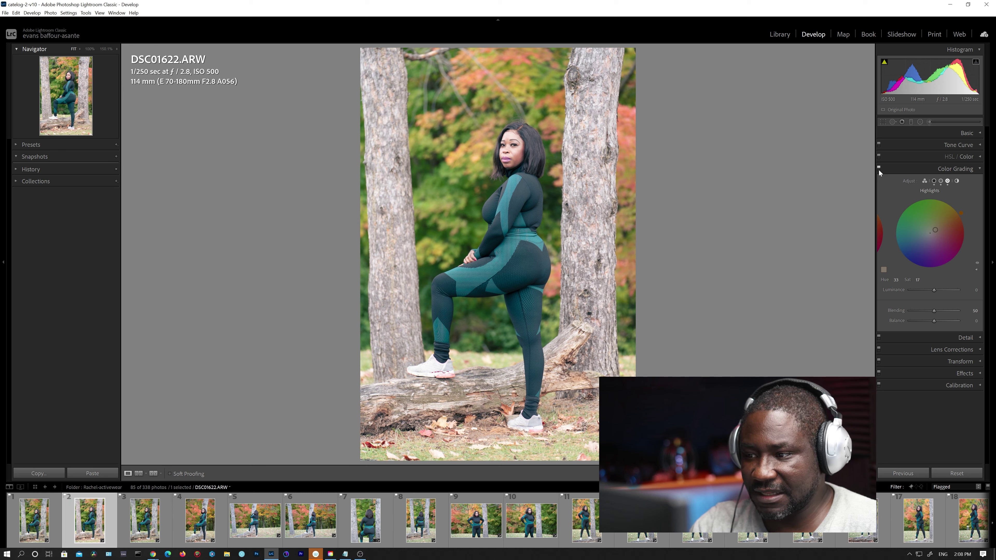
{"action": "left_click", "coordinate": [878, 169]}
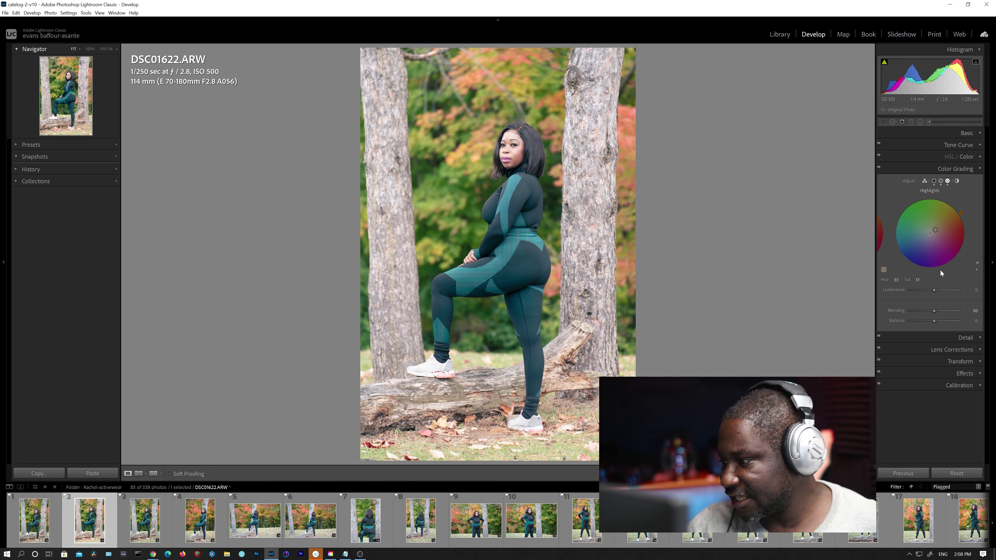
Step: Return the highlights tint to neutral saturation and reset all adjustments on the photo
{"action": "mouse_move", "coordinate": [935, 229]}
{"action": "left_mouse_down"}
{"action": "mouse_move", "coordinate": [908, 221]}
{"action": "mouse_move", "coordinate": [945, 260]}
{"action": "mouse_move", "coordinate": [927, 264]}
{"action": "mouse_move", "coordinate": [902, 218]}
{"action": "mouse_move", "coordinate": [930, 260]}
{"action": "mouse_move", "coordinate": [931, 235]}
{"action": "left_mouse_up"}
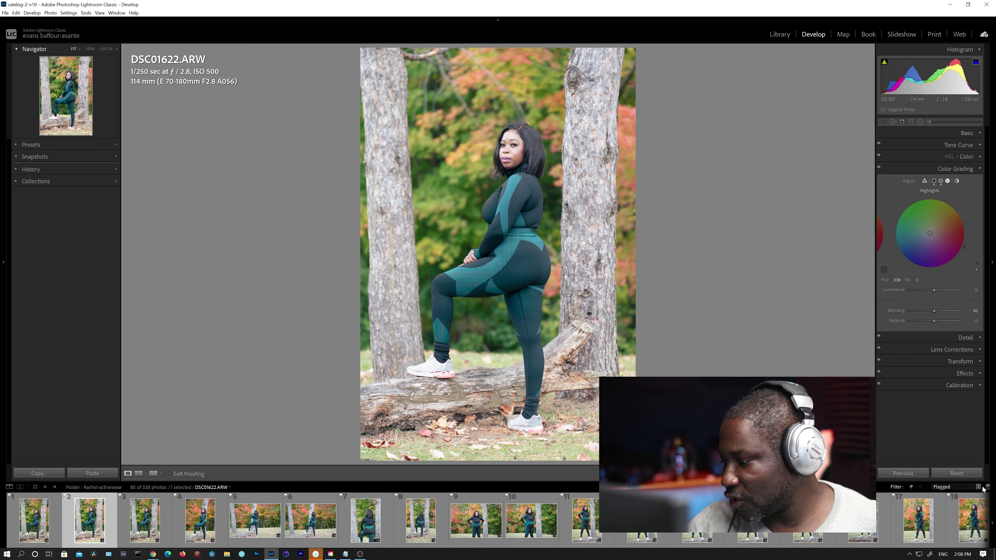
{"action": "left_click", "coordinate": [965, 476]}
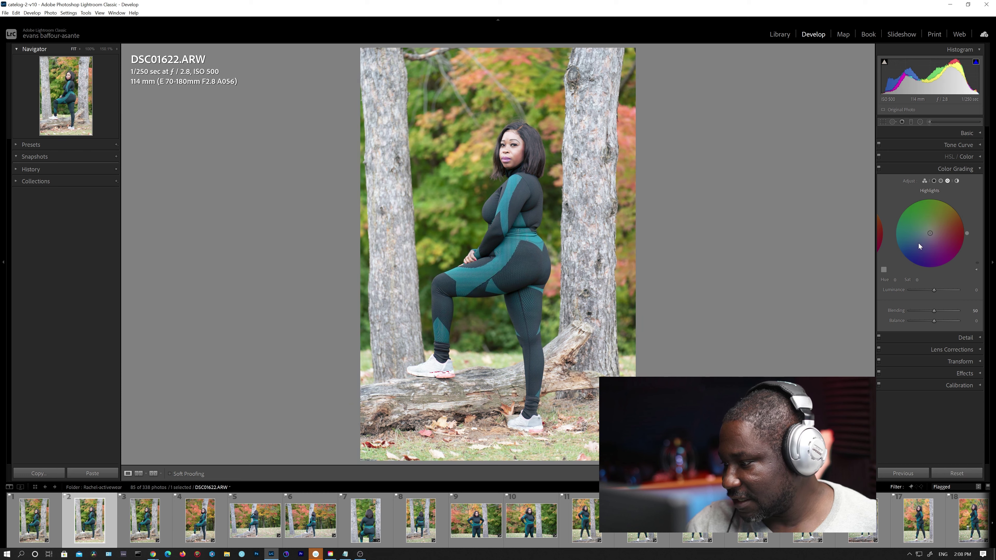
Step: Explore orange and red tints on the Highlights wheel, ending with a soft orange at about hue 26, saturation 20
{"action": "mouse_move", "coordinate": [931, 236]}
{"action": "left_mouse_down"}
{"action": "mouse_move", "coordinate": [957, 218]}
{"action": "mouse_move", "coordinate": [936, 230]}
{"action": "mouse_move", "coordinate": [947, 223]}
{"action": "left_mouse_up"}
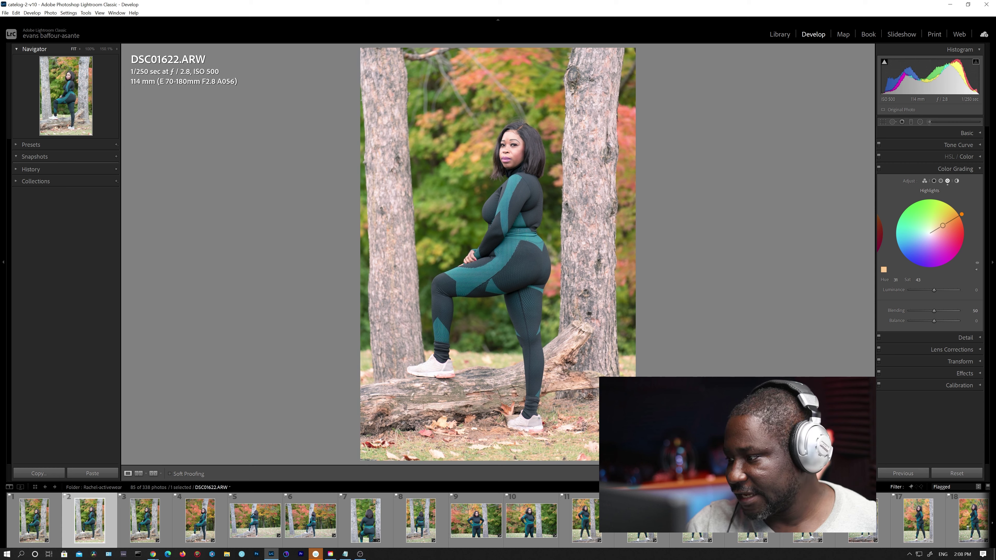
{"action": "left_click_drag", "start_coordinate": [940, 221], "coordinate": [932, 221]}
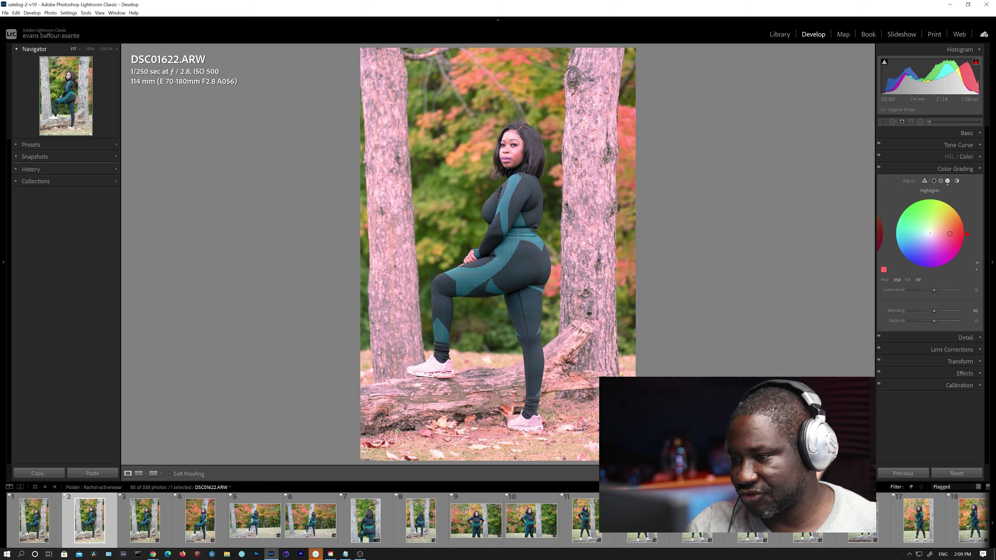
{"action": "left_click_drag", "start_coordinate": [936, 235], "coordinate": [951, 223]}
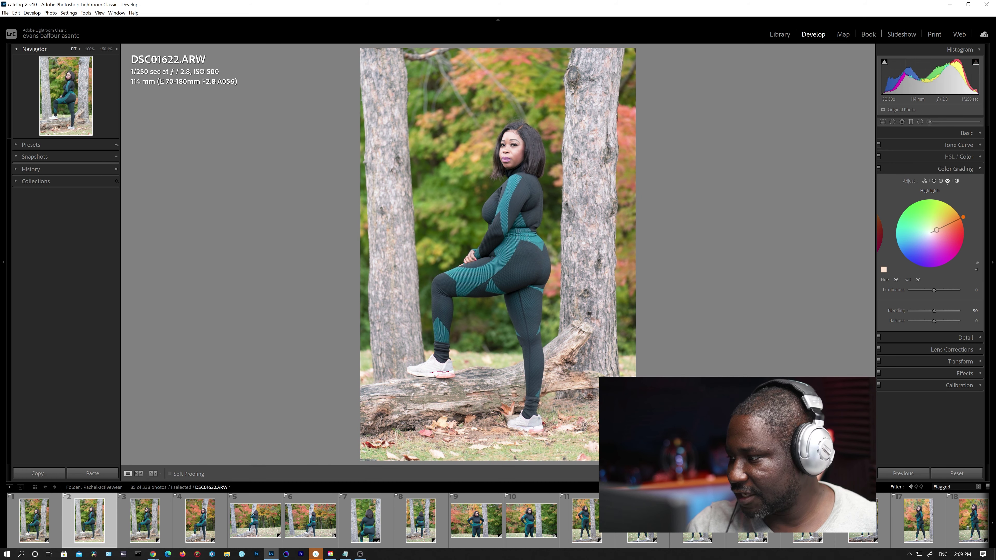